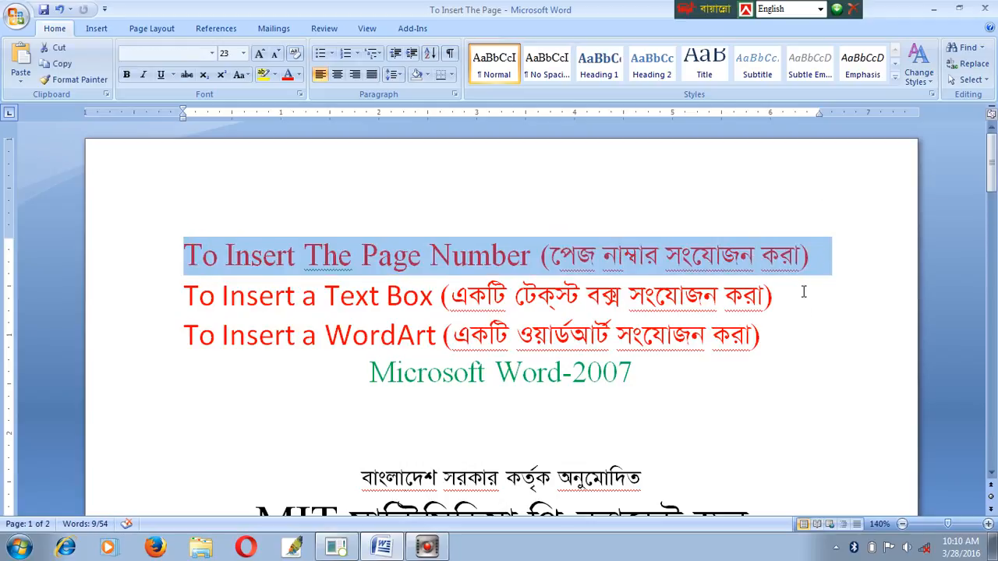
# Insert a page number at the top of the page using the Plain Number 2 style
pyautogui.click(808, 263)
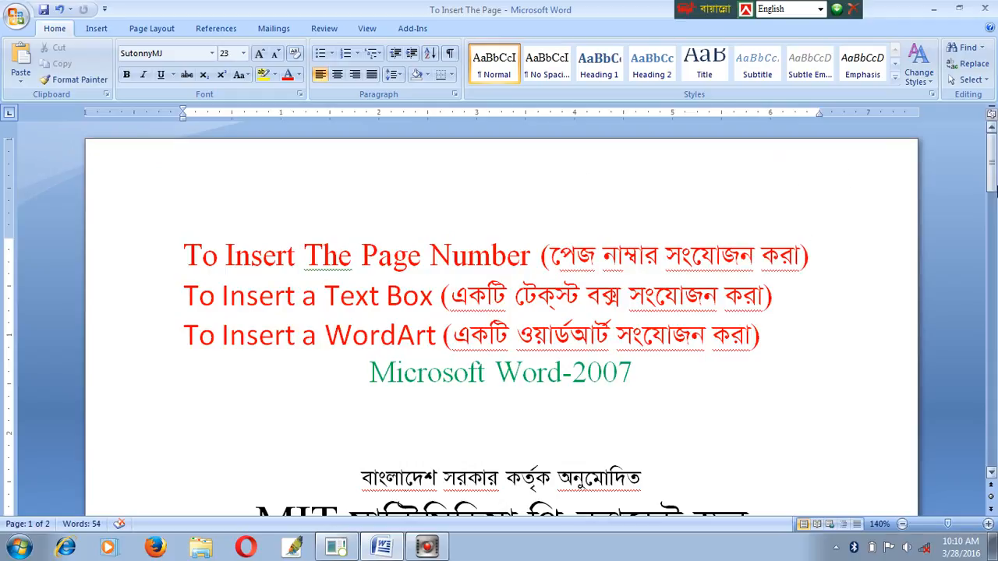
pyautogui.moveTo(991, 163)
pyautogui.mouseDown()
pyautogui.moveTo(995, 288)
pyautogui.moveTo(992, 162)
pyautogui.mouseUp()
pyautogui.click(421, 258)
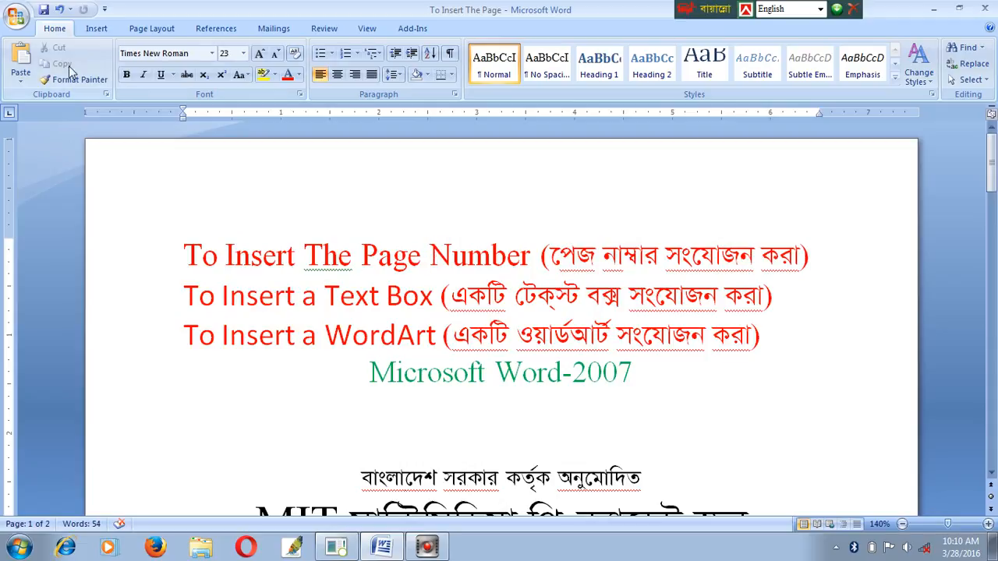
pyautogui.click(97, 31)
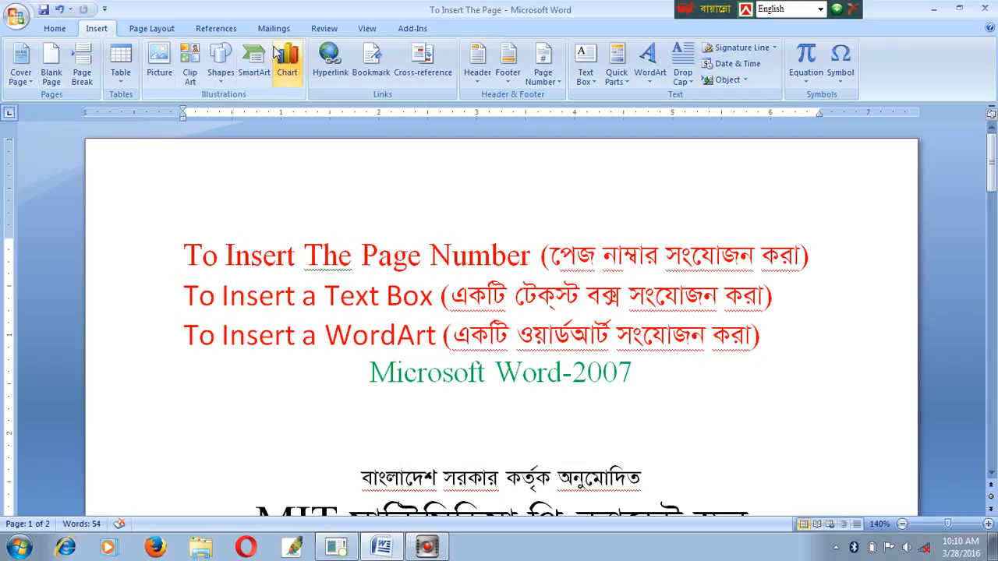
pyautogui.click(110, 24)
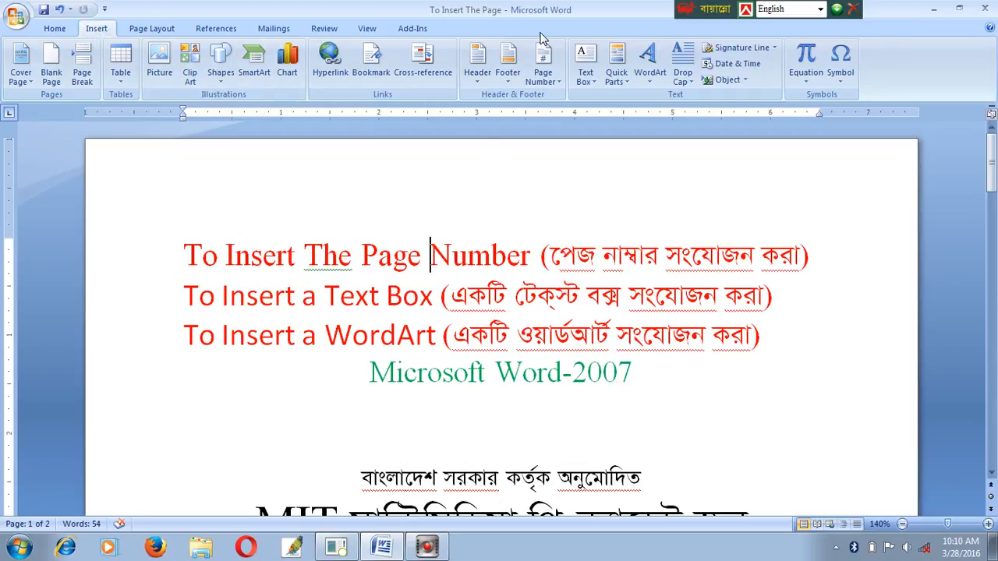
pyautogui.click(562, 83)
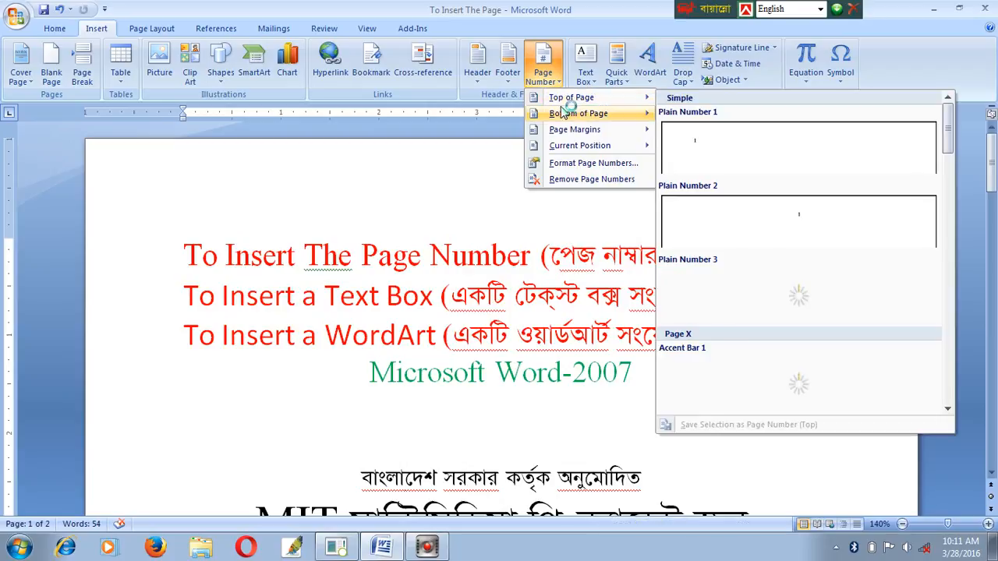
pyautogui.moveTo(569, 113)
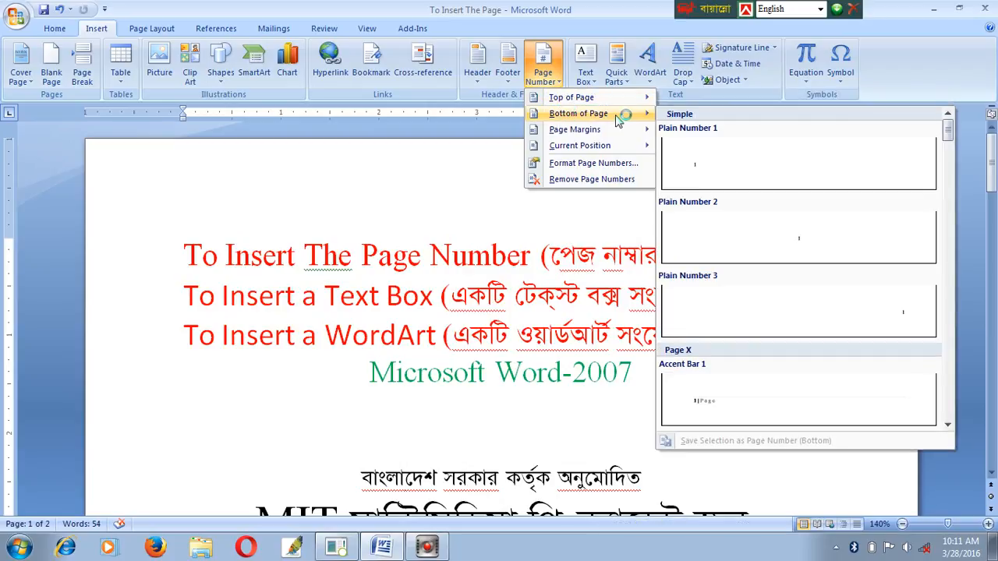
pyautogui.moveTo(614, 100)
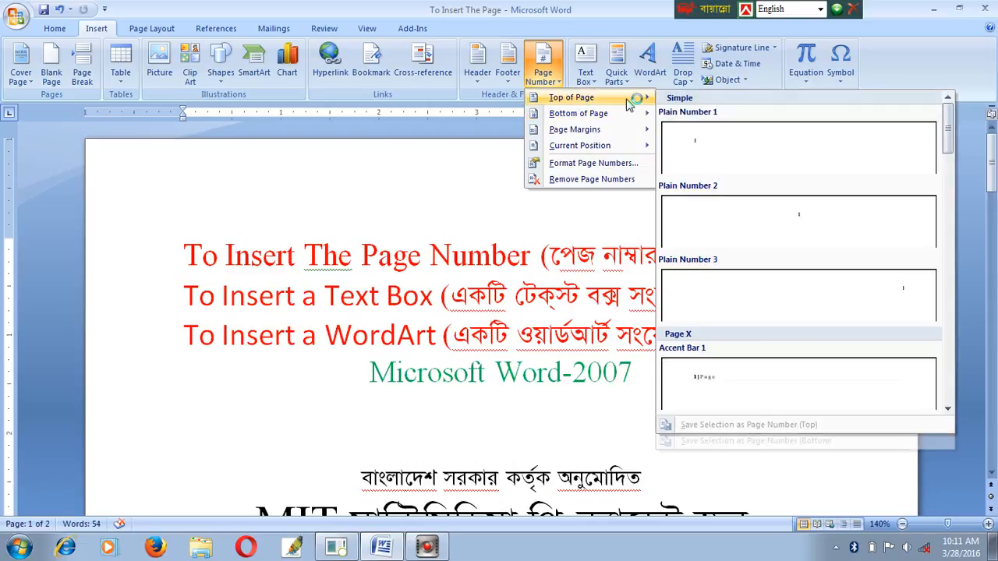
pyautogui.moveTo(615, 117)
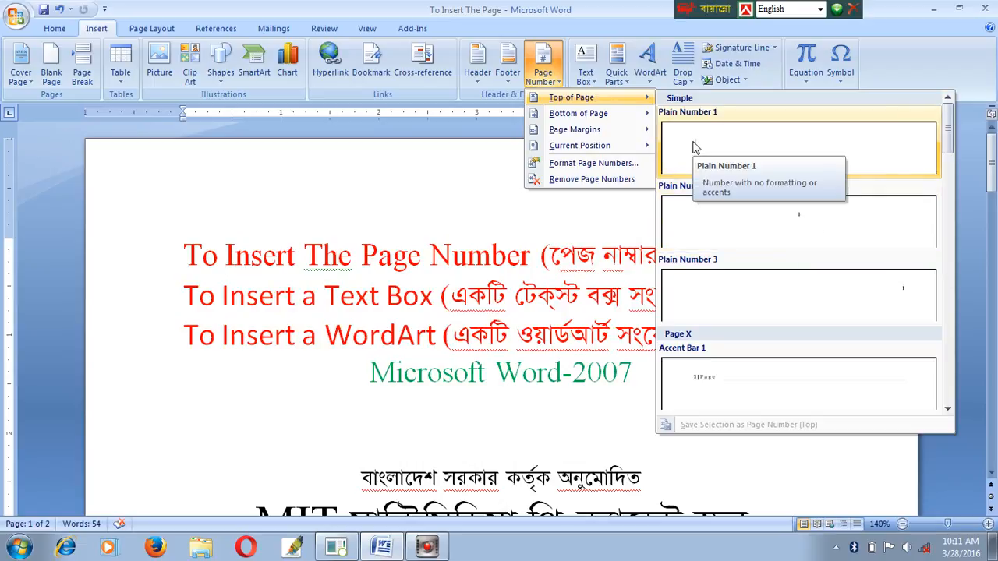
pyautogui.click(812, 218)
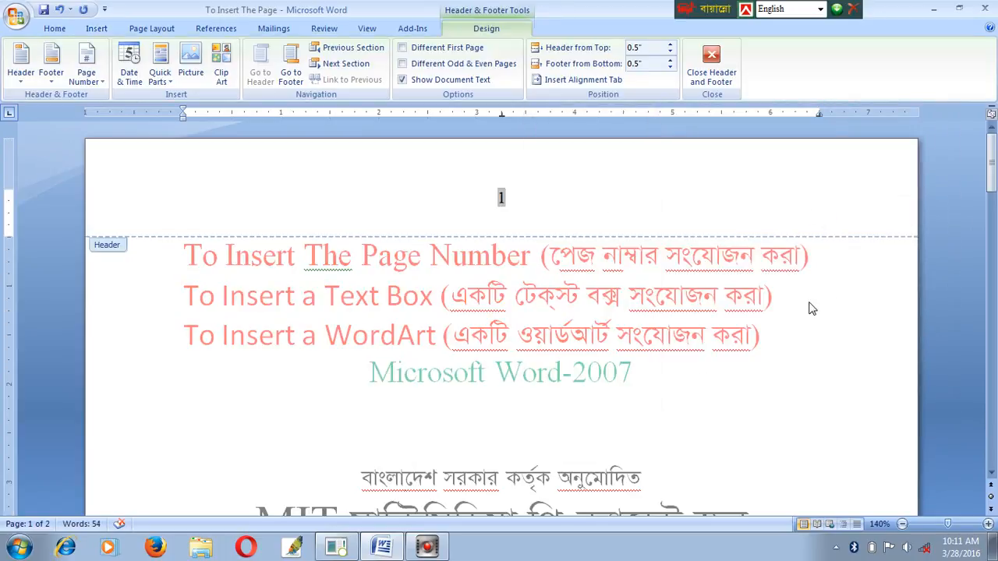
# Set the font of the page number in the header to SutonnyMJ and close the header
pyautogui.click(506, 203)
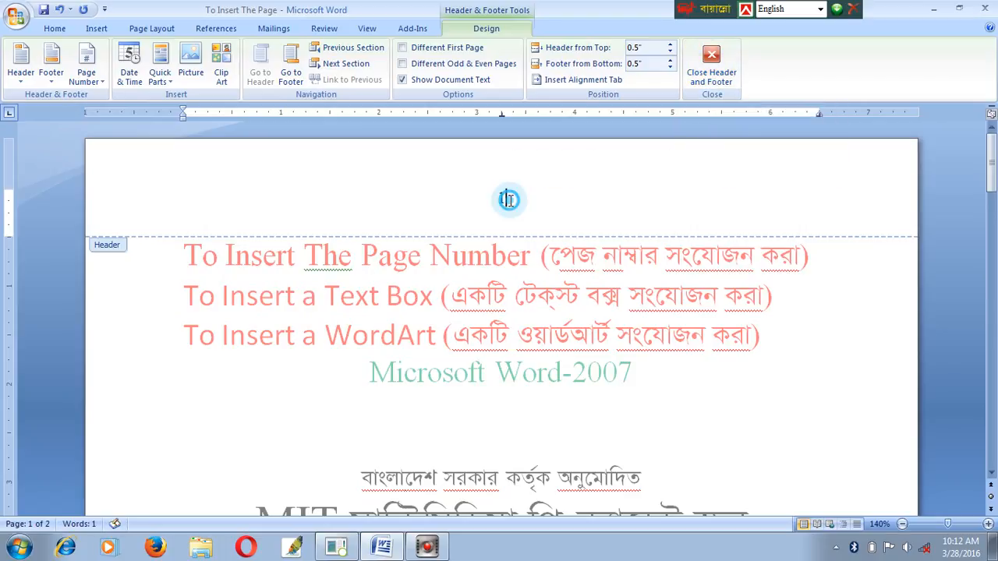
pyautogui.doubleClick(505, 197)
pyautogui.click(51, 28)
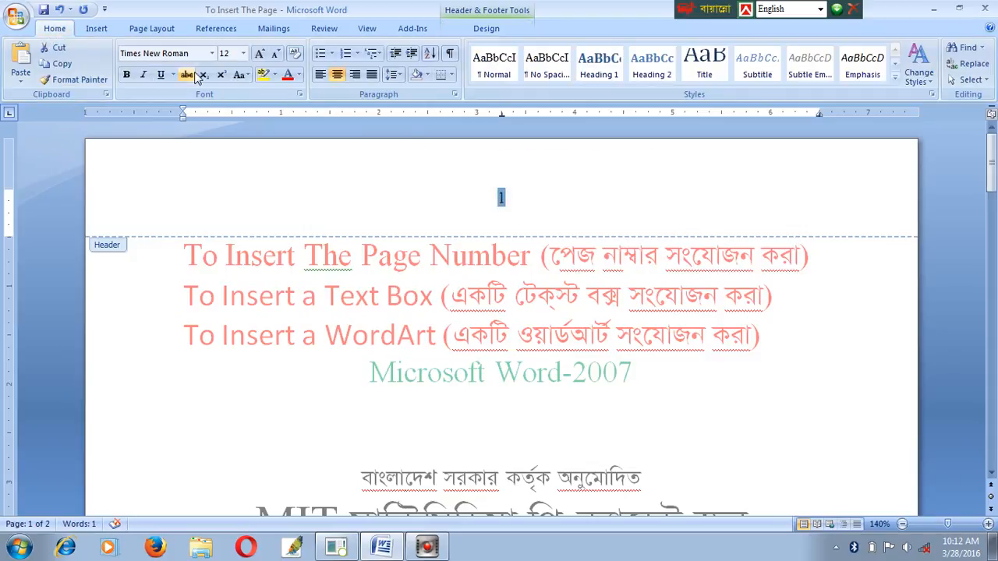
pyautogui.click(212, 53)
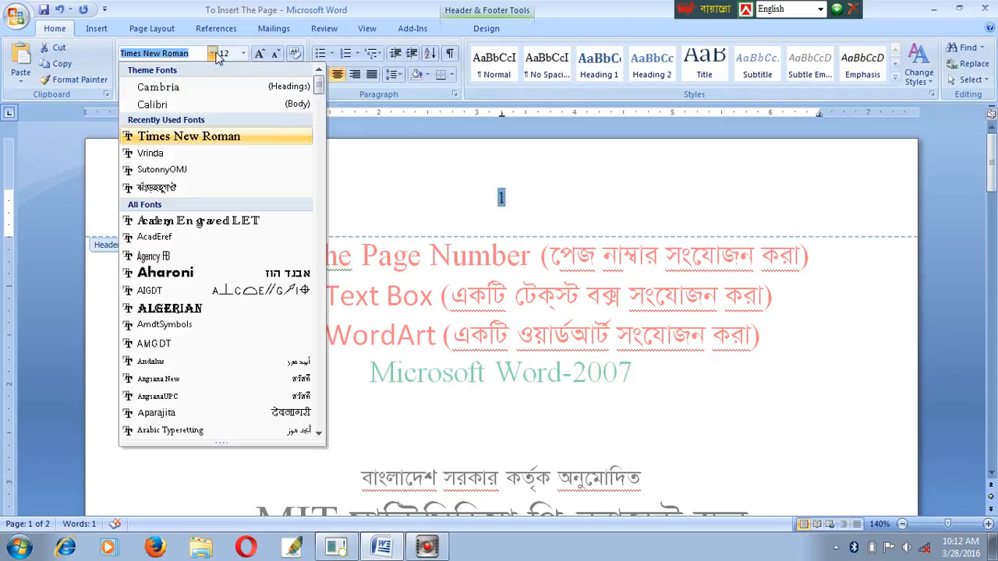
pyautogui.click(159, 191)
pyautogui.click(526, 206)
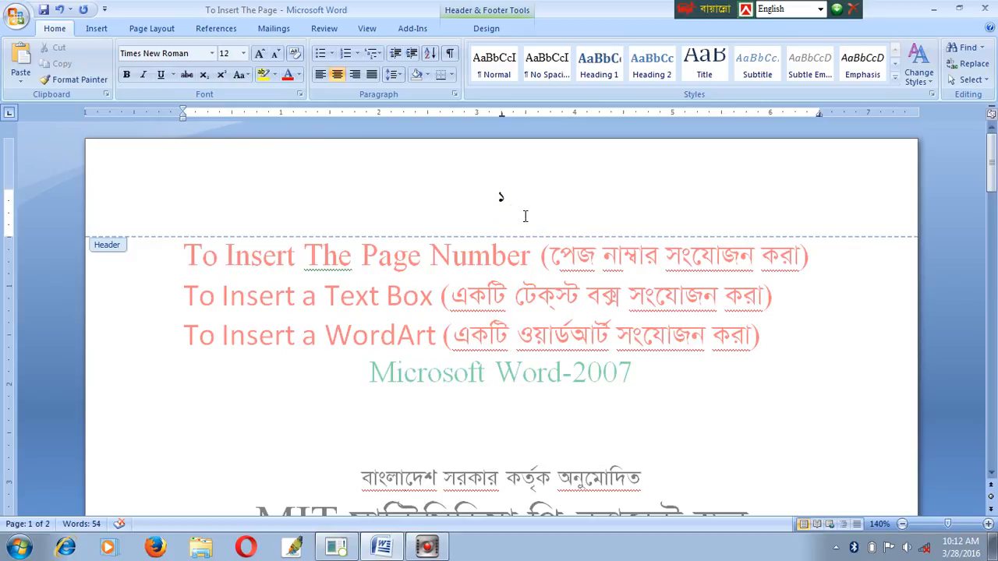
pyautogui.click(511, 192)
pyautogui.click(495, 31)
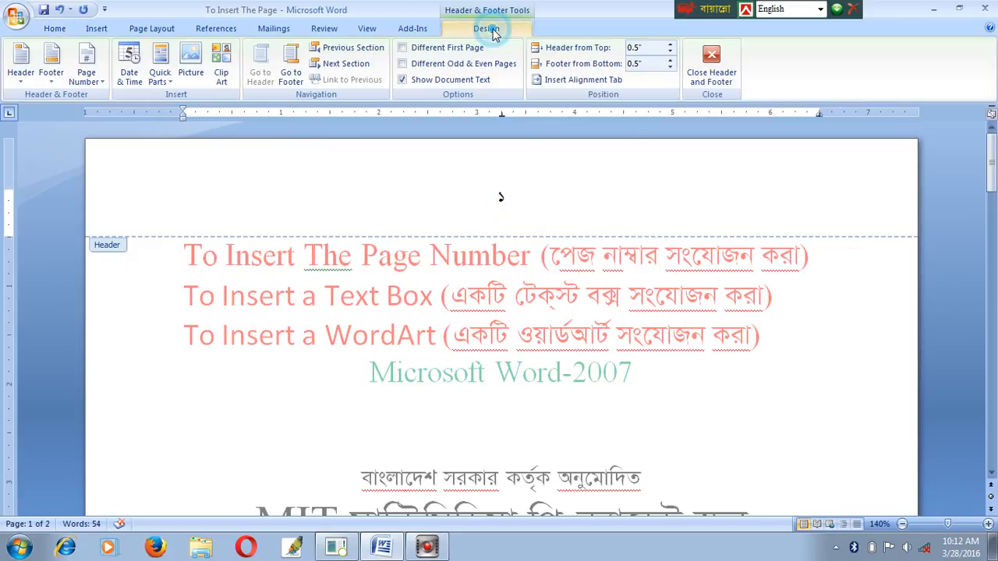
pyautogui.click(731, 81)
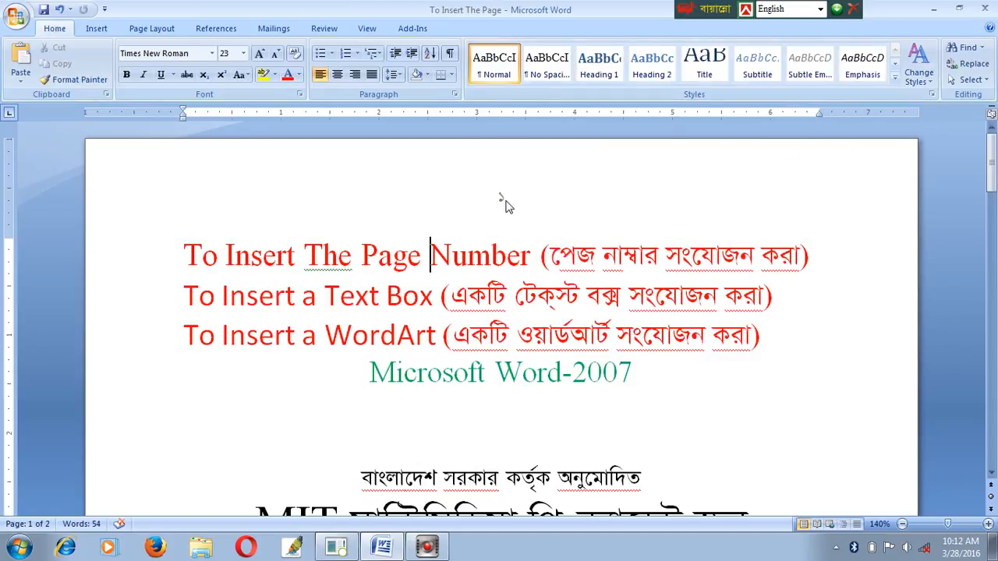
# Remove the page numbers from the document
pyautogui.moveTo(992, 152); pyautogui.dragTo(995, 179)
pyautogui.click(94, 28)
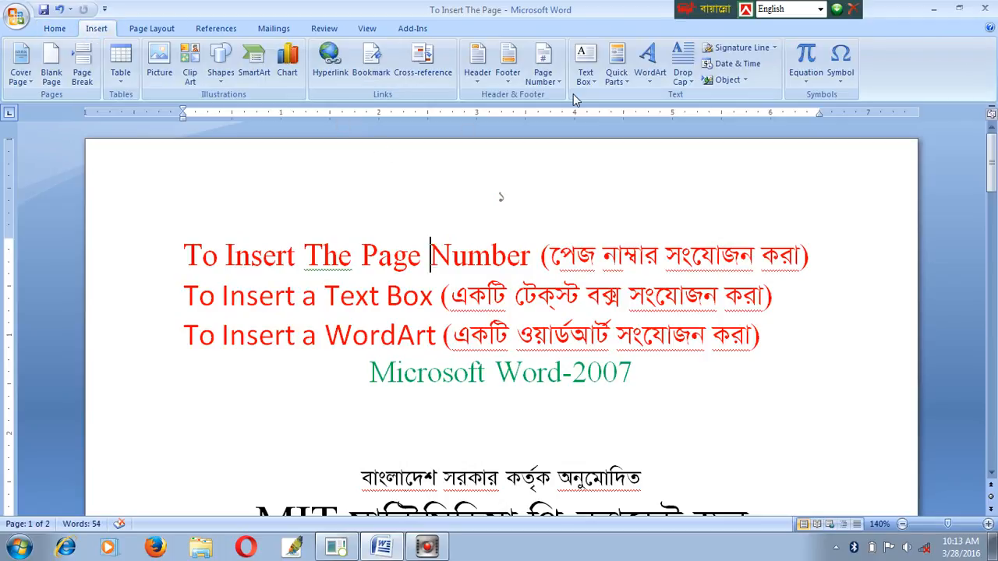
pyautogui.click(549, 82)
pyautogui.click(534, 195)
pyautogui.click(563, 87)
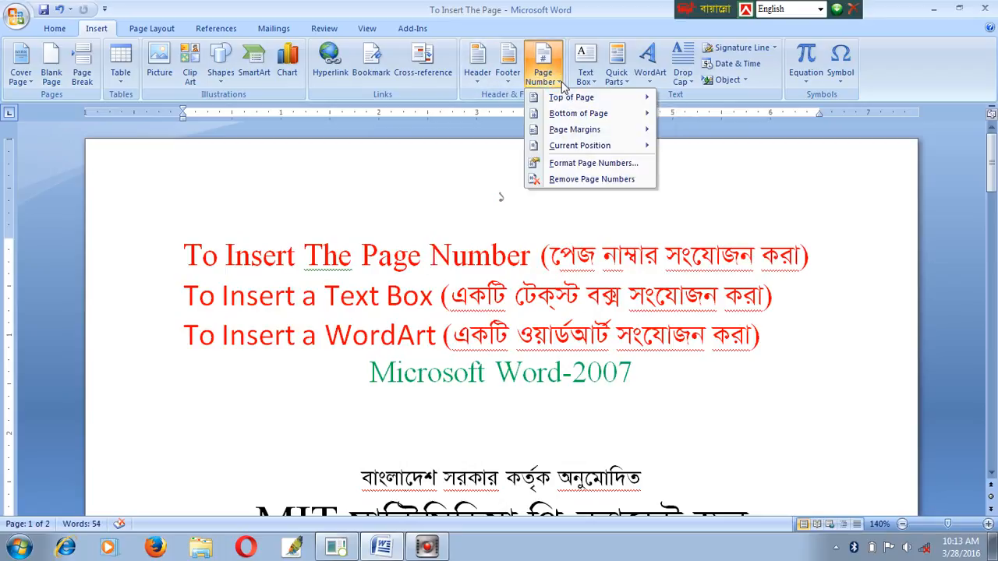
pyautogui.click(620, 182)
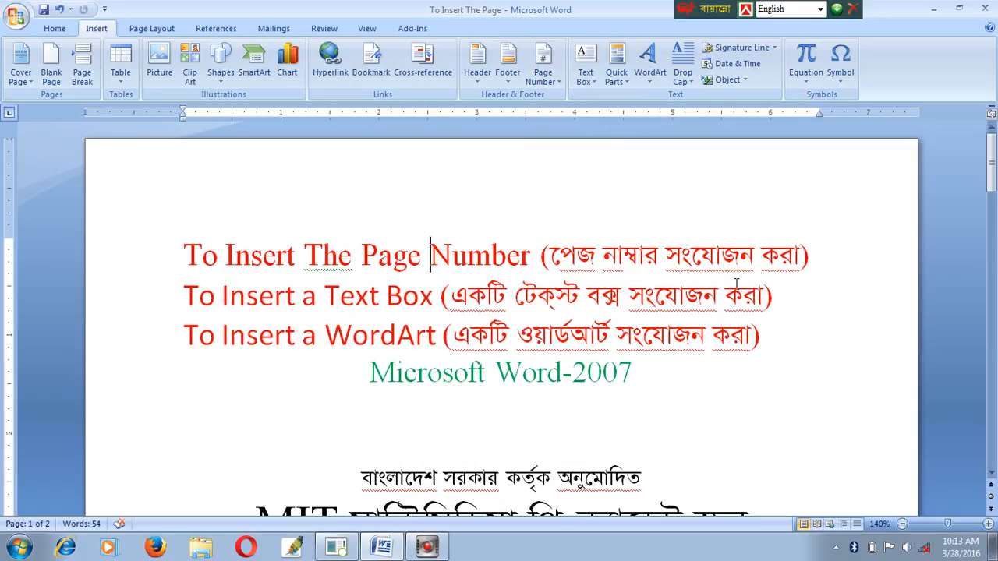
pyautogui.moveTo(799, 257); pyautogui.dragTo(206, 261)
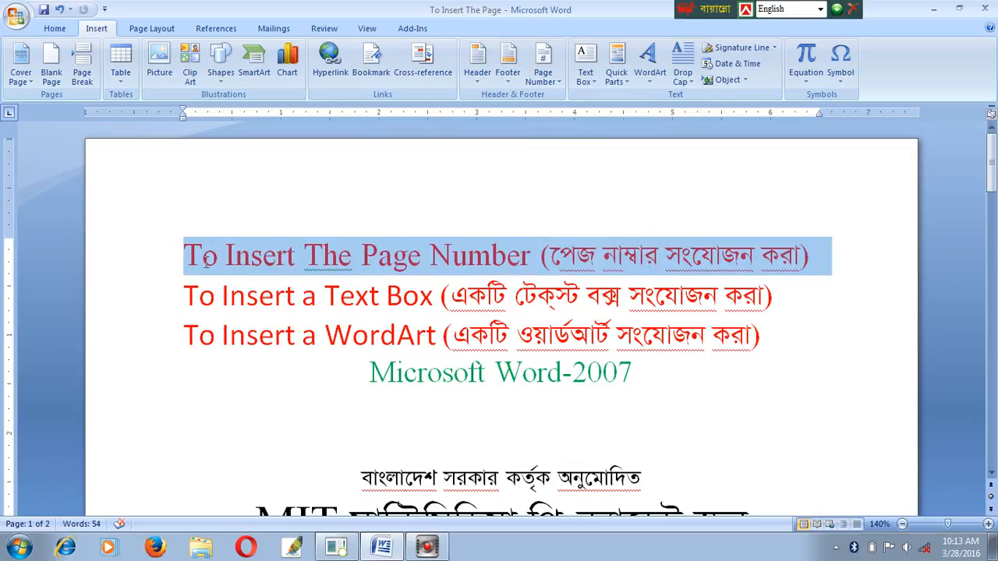
pyautogui.click(776, 302)
pyautogui.moveTo(196, 296); pyautogui.dragTo(778, 301)
pyautogui.click(779, 301)
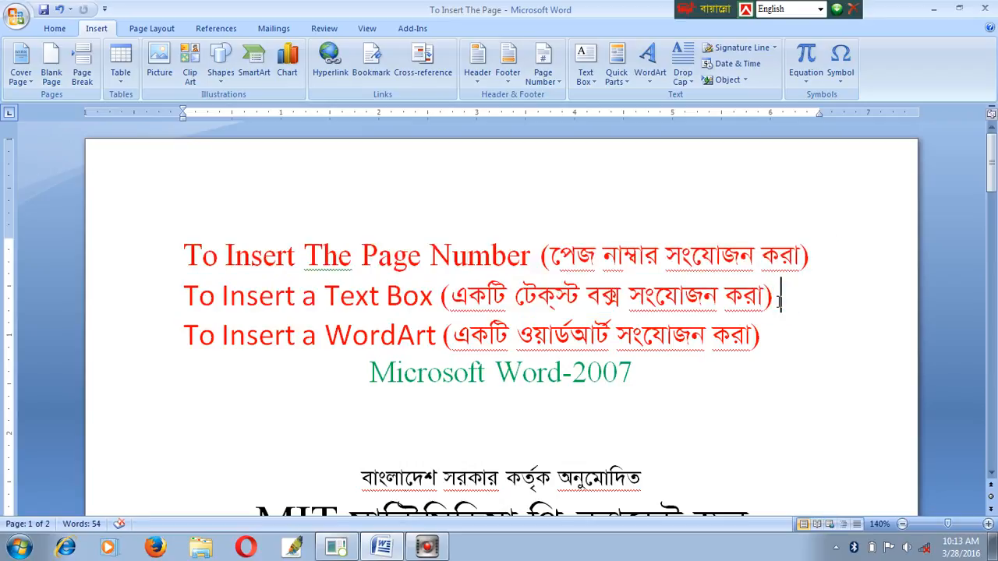
pyautogui.click(775, 298)
# Draw a text box about 2.24 inches wide and 1.25 inches high in the blank area below the last Bangla line on page 1
pyautogui.scroll(-1, 774, 297)
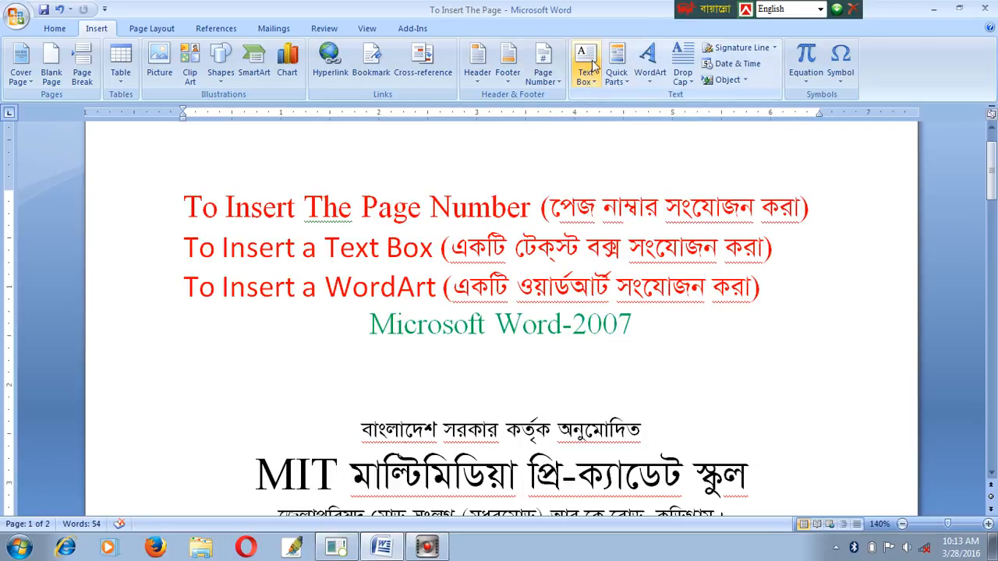
pyautogui.click(595, 83)
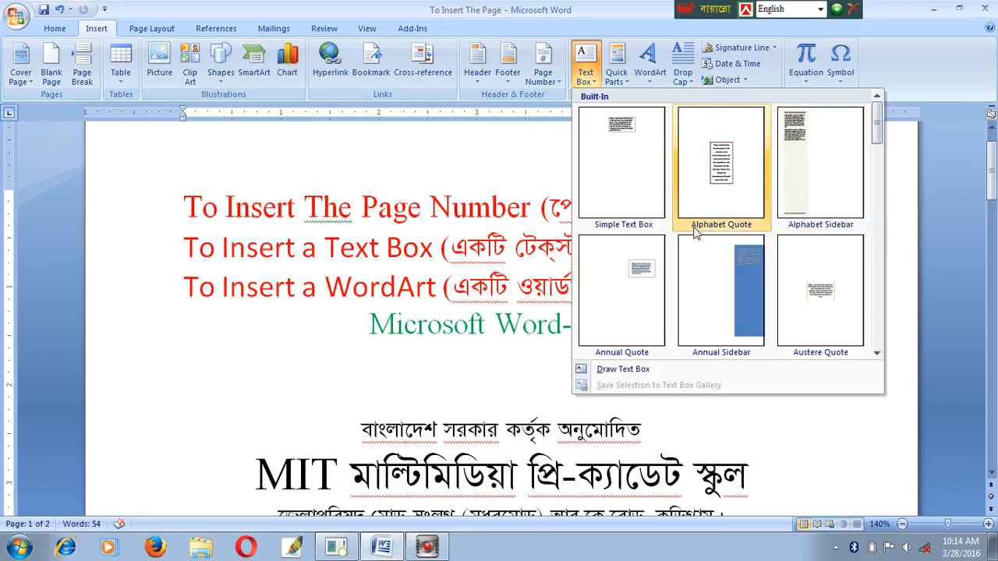
pyautogui.click(639, 374)
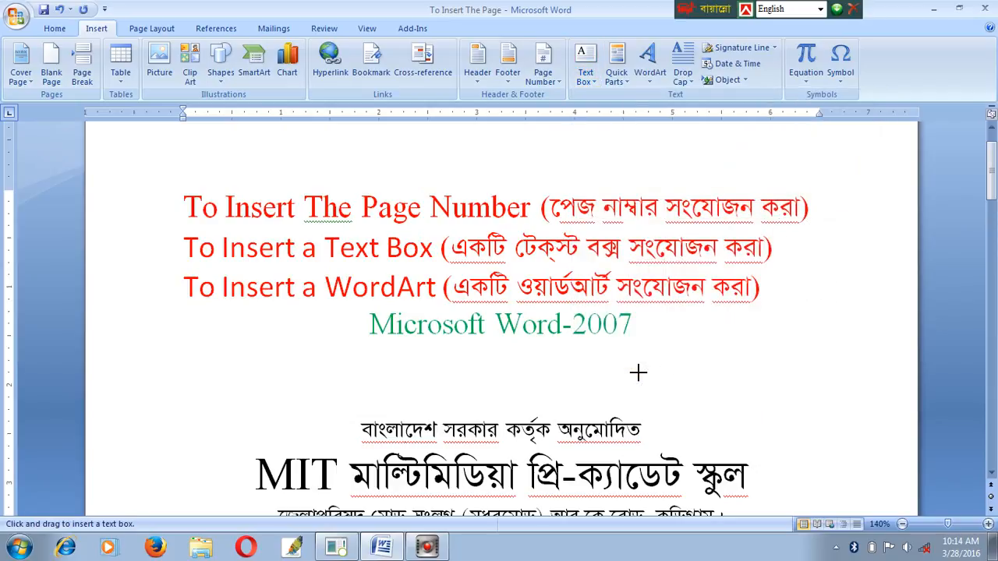
pyautogui.scroll(-7, 731, 342)
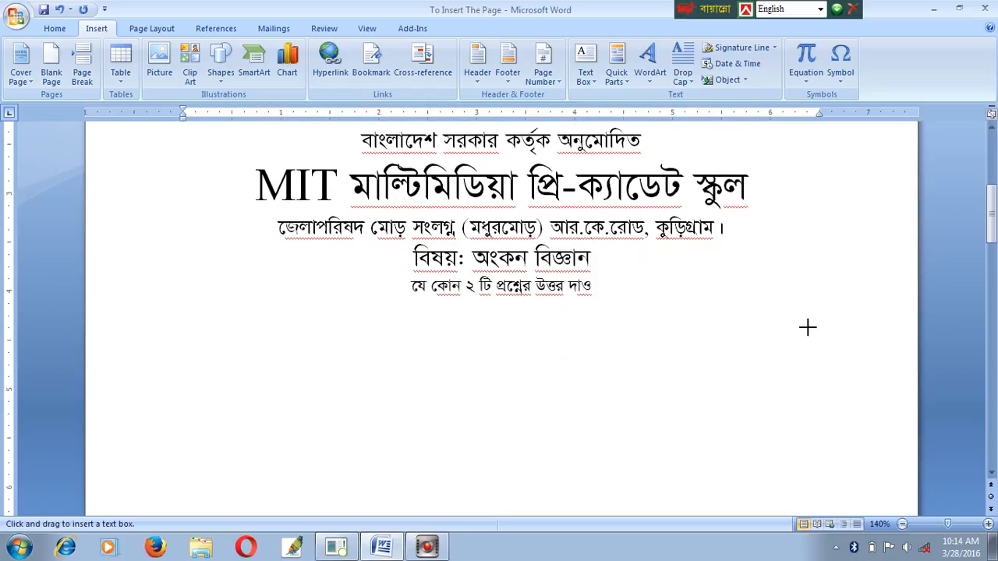
pyautogui.scroll(-1, 808, 328)
pyautogui.moveTo(992, 227)
pyautogui.mouseDown()
pyautogui.moveTo(994, 285)
pyautogui.moveTo(992, 220)
pyautogui.moveTo(992, 229)
pyautogui.mouseUp()
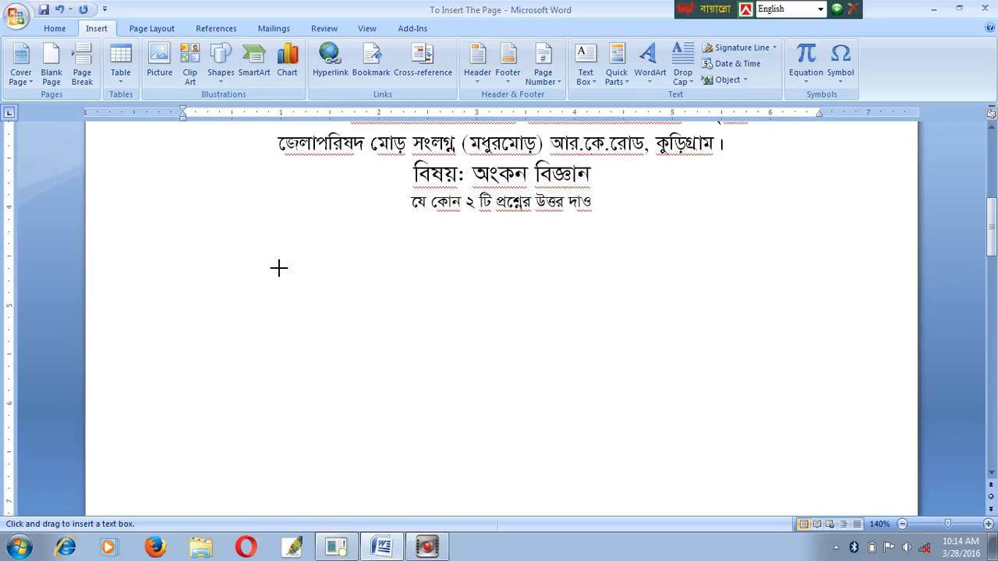
pyautogui.moveTo(277, 269); pyautogui.dragTo(496, 391)
# Switch the Bangla keyboard input to Unicode and enter "ছবি ২ কপি" in the text box
pyautogui.click(342, 297)
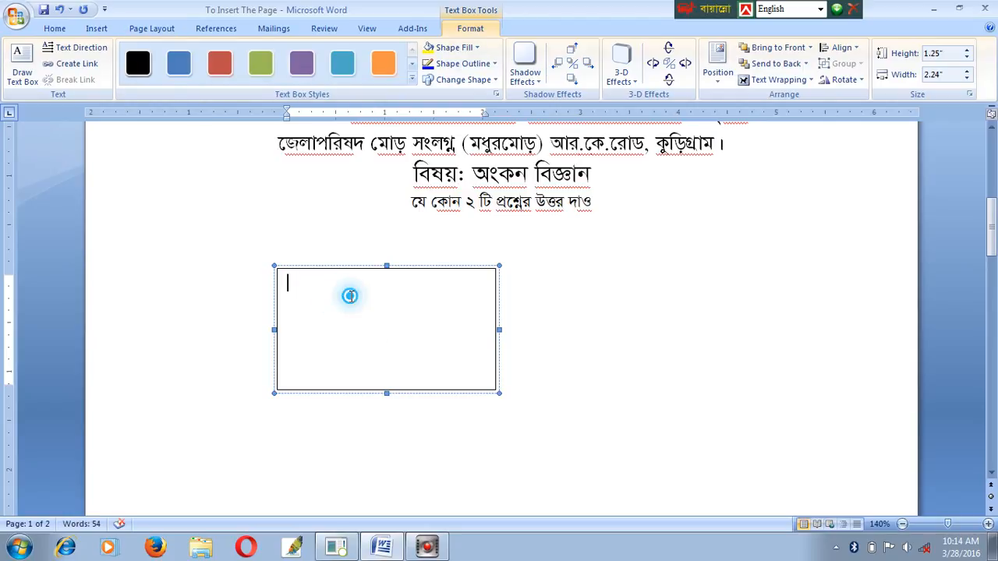
pyautogui.click(821, 8)
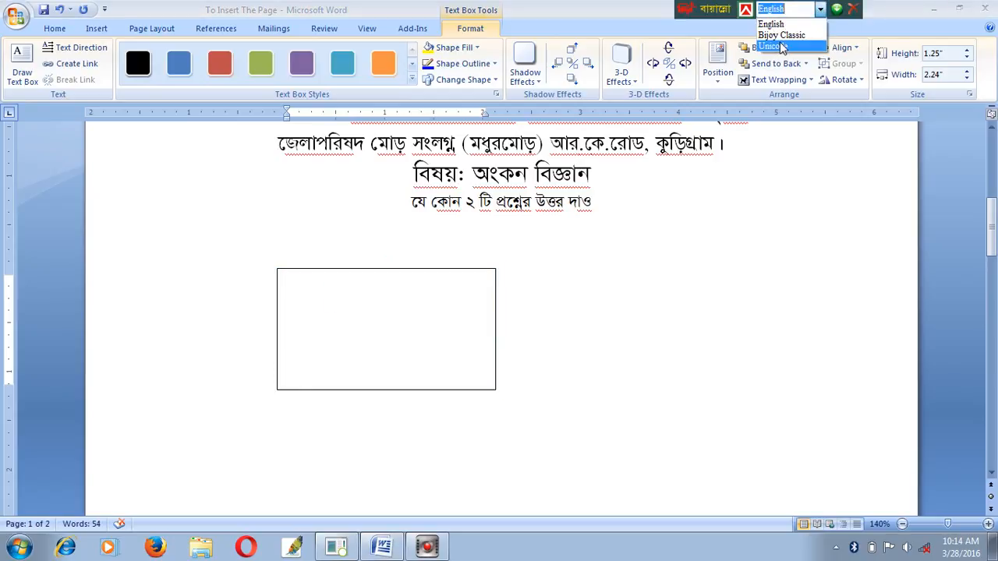
pyautogui.click(782, 46)
pyautogui.click(351, 303)
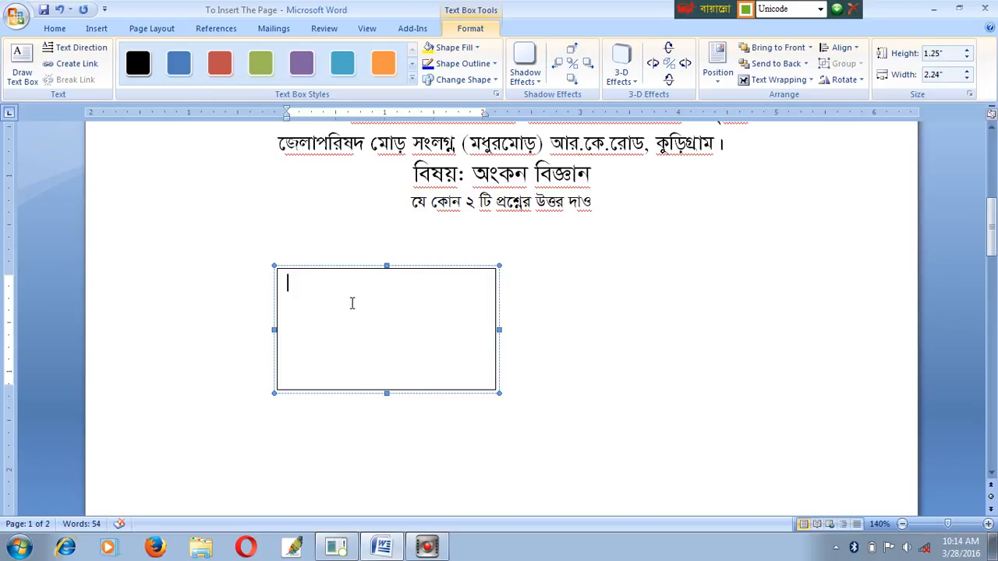
pyautogui.write('ছবি ')
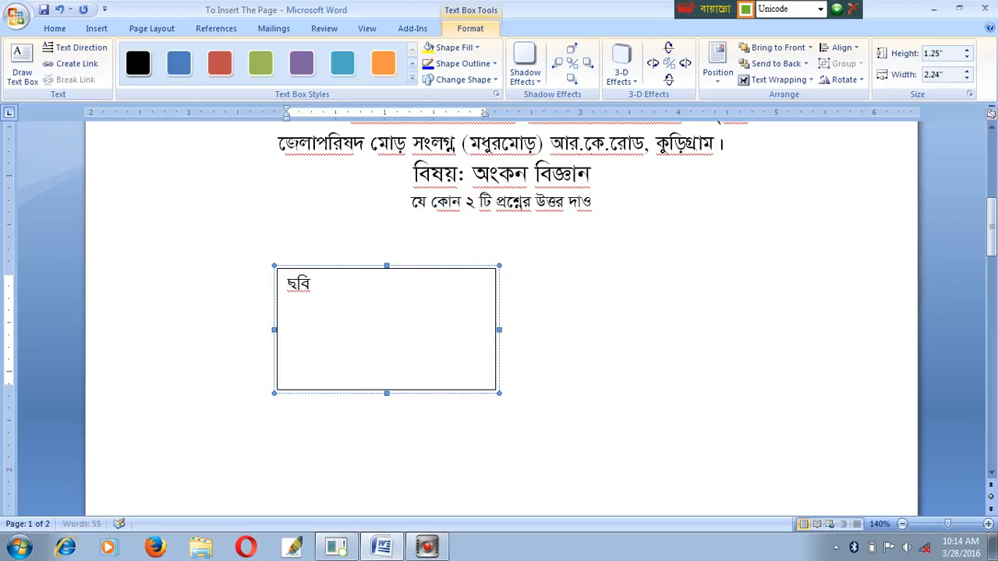
pyautogui.write('২ কপি')
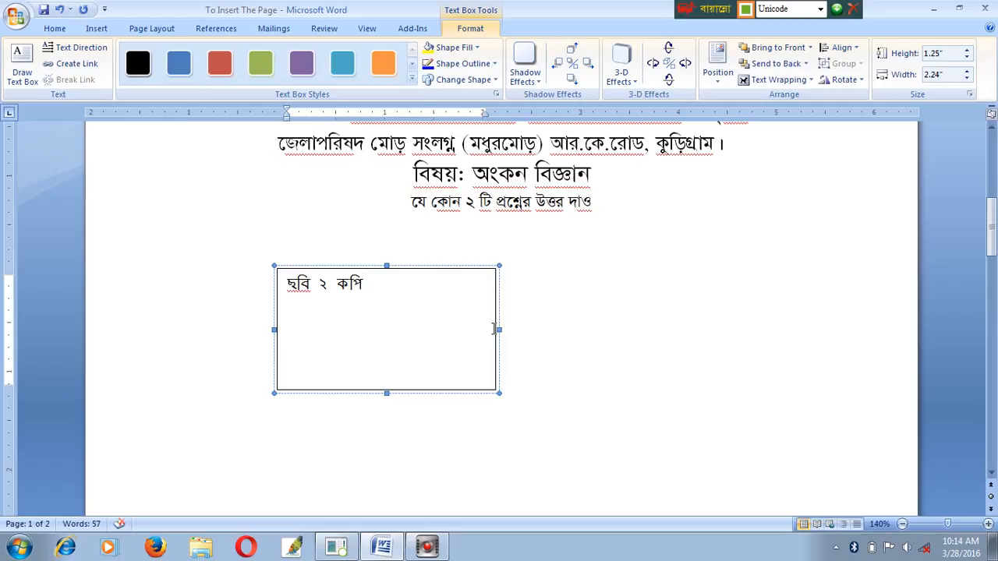
# Narrow the text box to about 1.17 inches wide and add a blank line above its text
pyautogui.moveTo(497, 331); pyautogui.dragTo(392, 328)
pyautogui.click(287, 284)
pyautogui.press('Return')
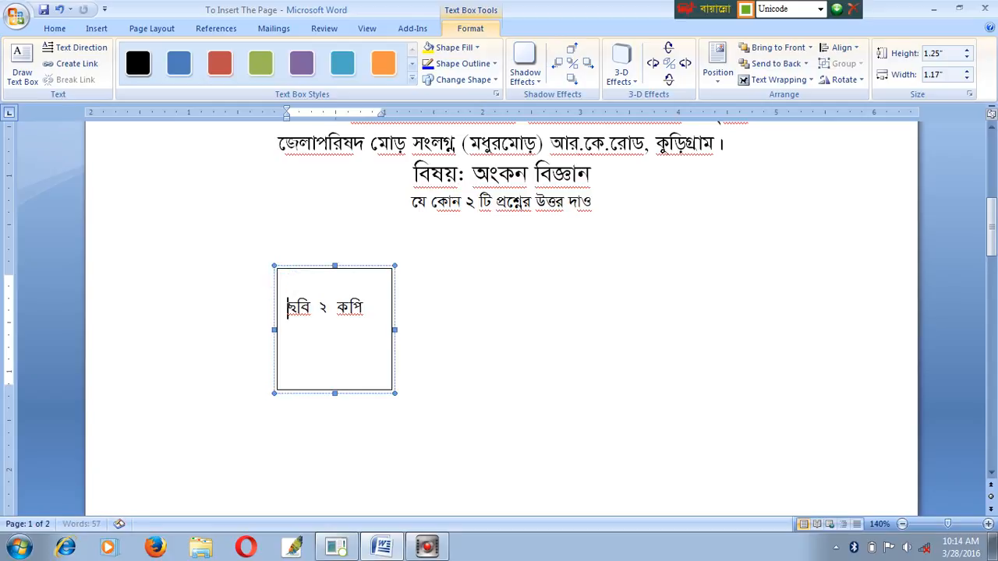
pyautogui.click(453, 351)
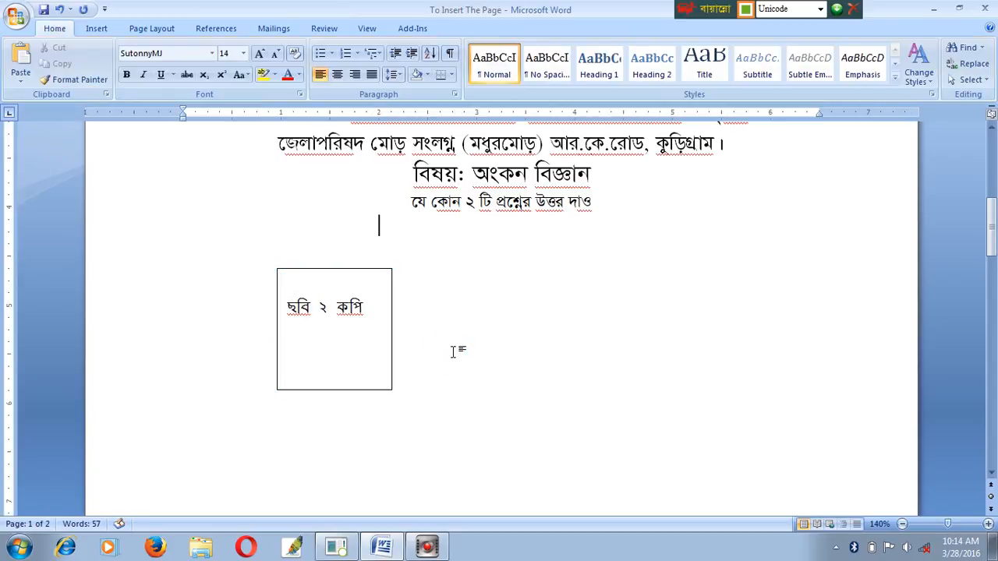
# Move the text box to the page's right margin, just below the last Bangla line
pyautogui.moveTo(379, 267); pyautogui.dragTo(872, 213)
pyautogui.click(871, 445)
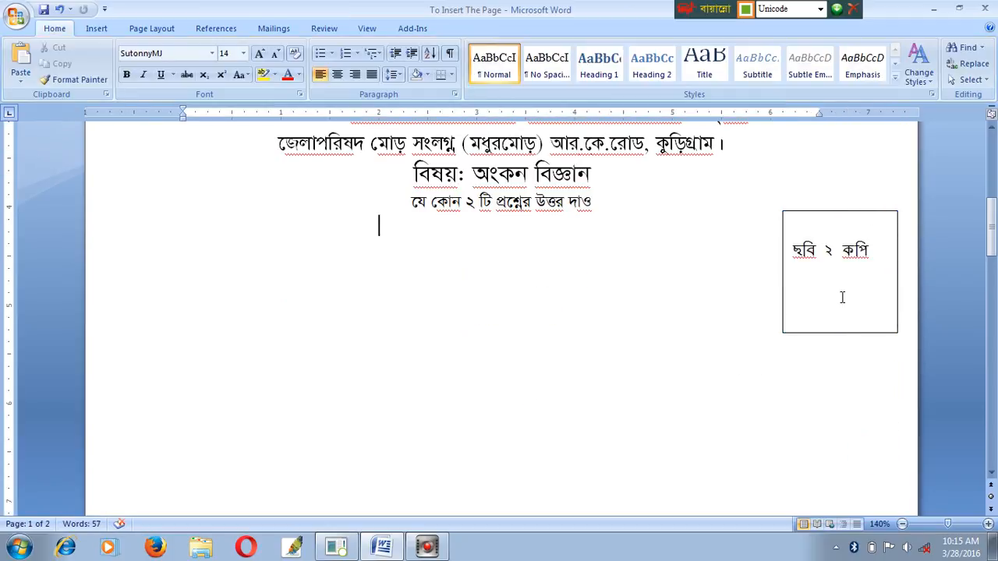
# Dismiss the avast pop-up and move the text box to the middle of the page, below the last Bangla line
pyautogui.click(845, 209)
pyautogui.click(857, 215)
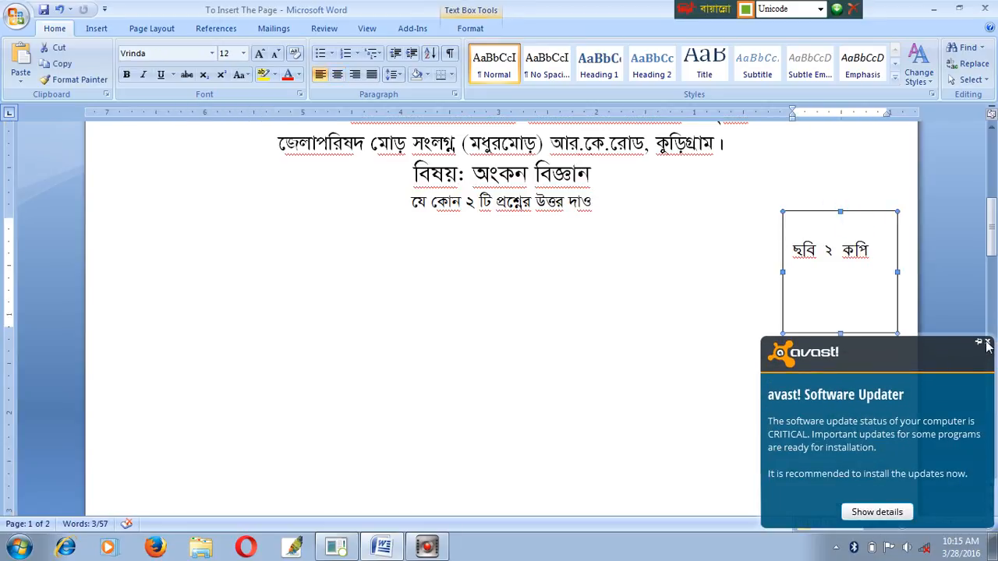
pyautogui.click(988, 344)
pyautogui.moveTo(782, 248); pyautogui.dragTo(462, 295)
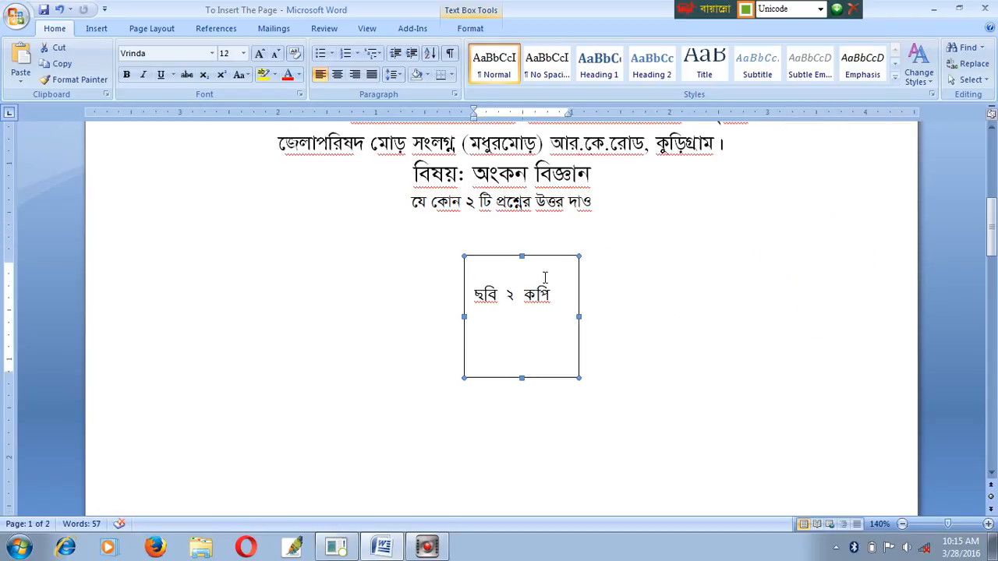
# Move the text box to the page's right margin, just below the last Bangla line, and view the options for inserting a text box
pyautogui.moveTo(537, 264); pyautogui.dragTo(803, 226)
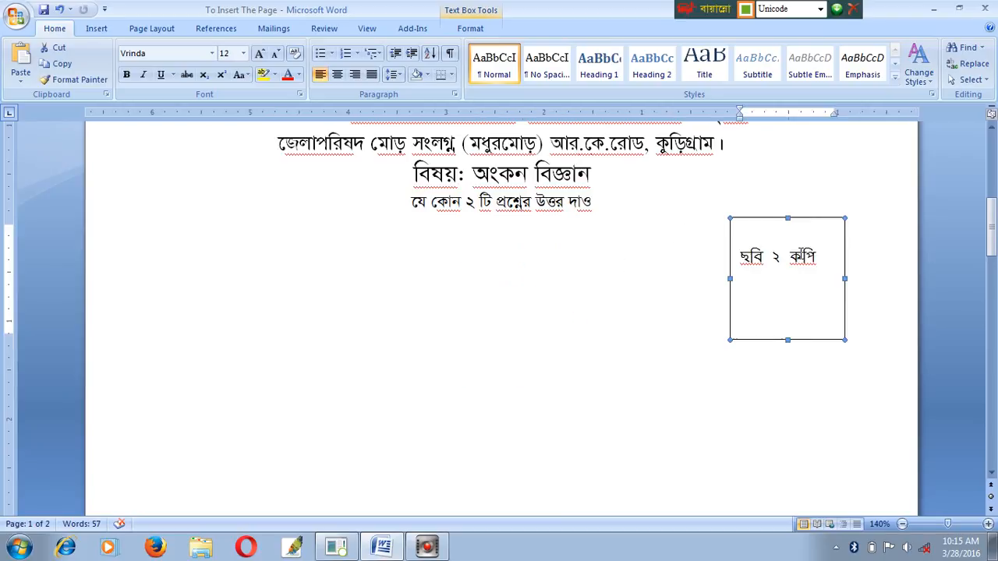
pyautogui.click(97, 28)
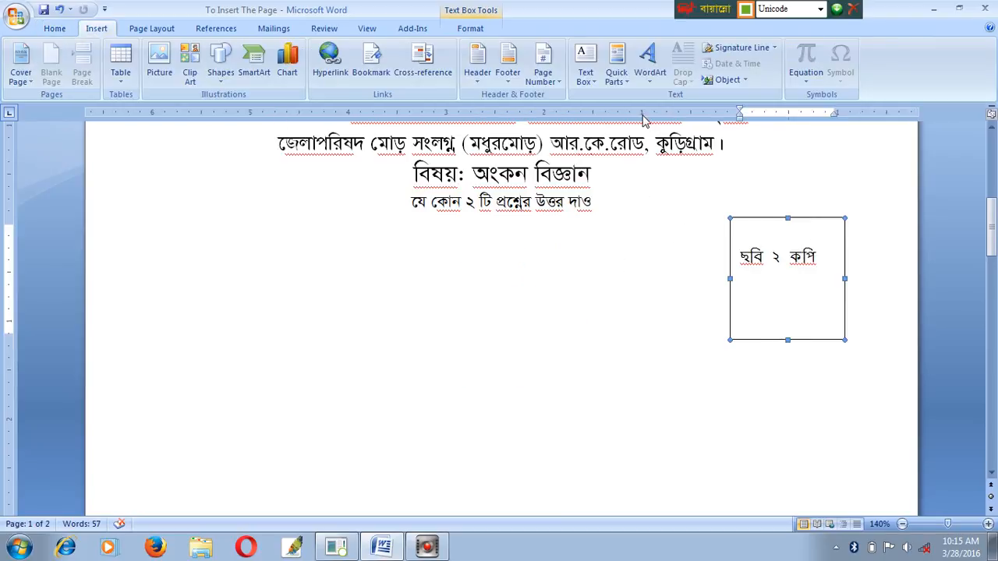
pyautogui.click(594, 85)
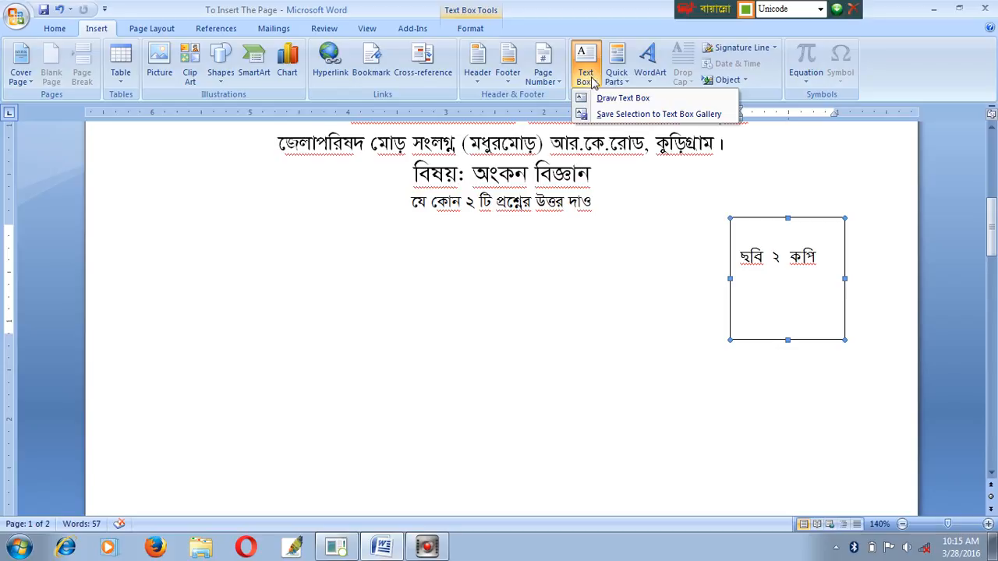
pyautogui.click(596, 84)
pyautogui.click(596, 84)
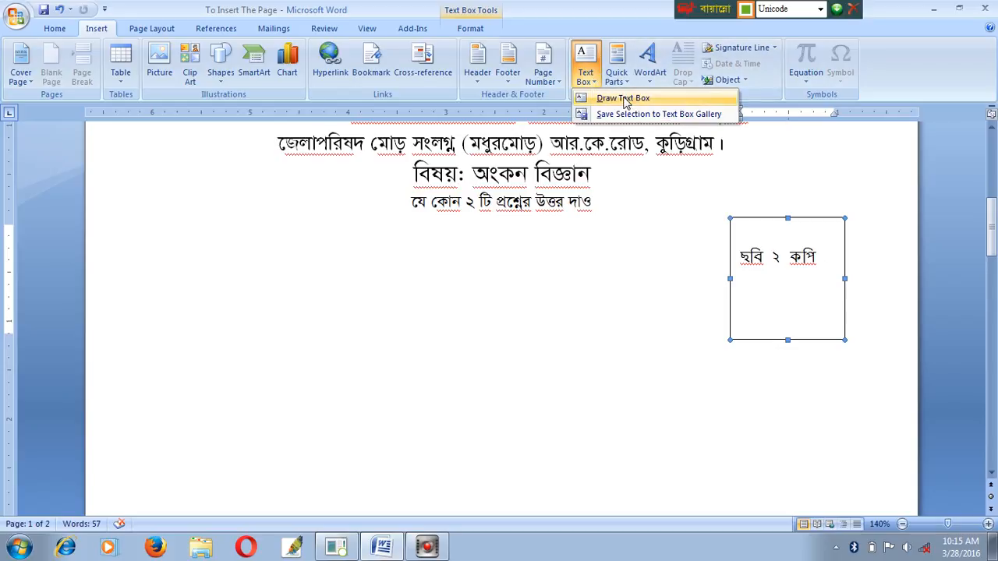
pyautogui.click(866, 271)
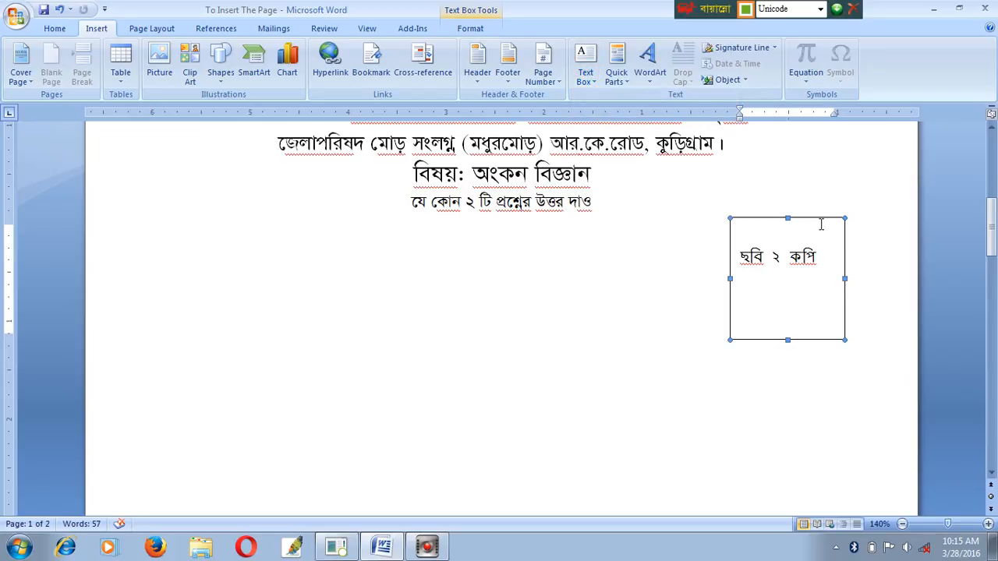
pyautogui.moveTo(823, 223)
pyautogui.mouseDown()
pyautogui.moveTo(847, 236)
pyautogui.moveTo(830, 224)
pyautogui.mouseUp()
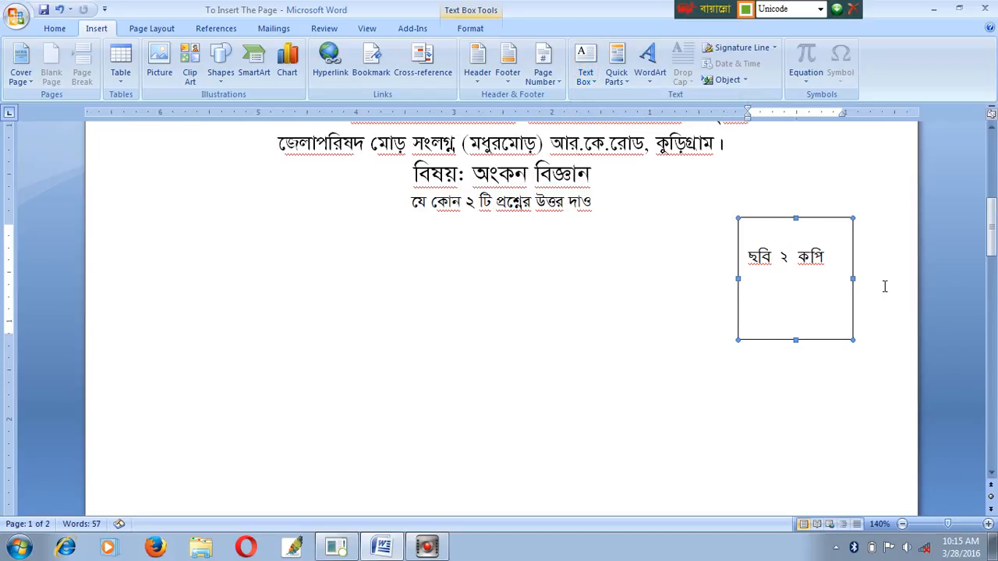
pyautogui.click(882, 283)
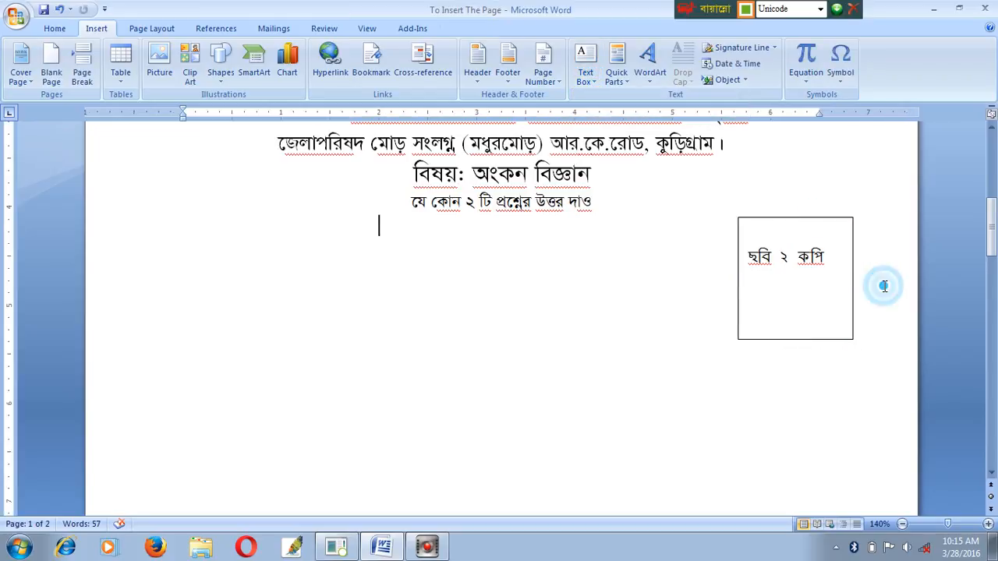
# Copy the "ছবি ২ কপি" text box and place the cursor in the blank area below the last Bangla line
pyautogui.click(828, 223)
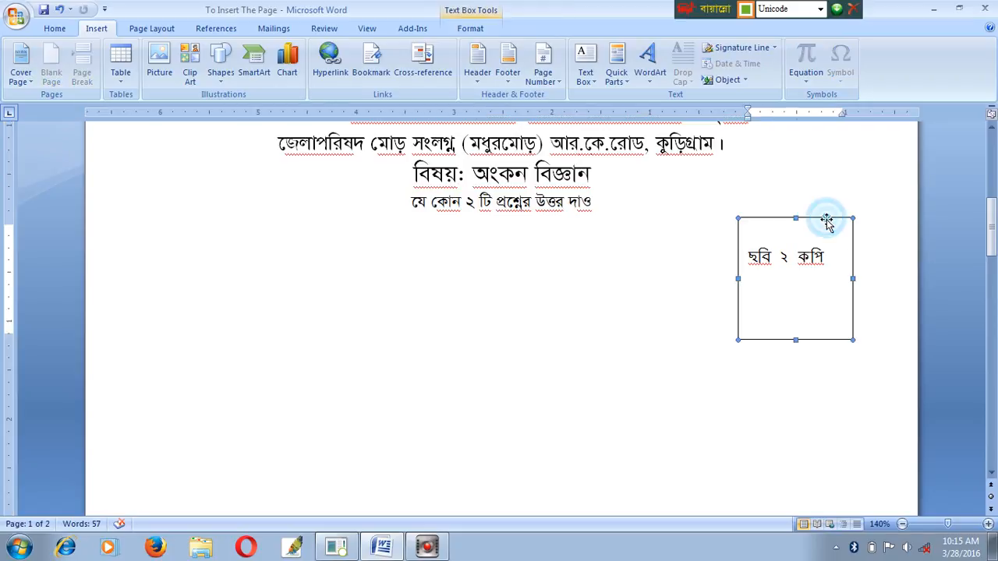
pyautogui.click(53, 30)
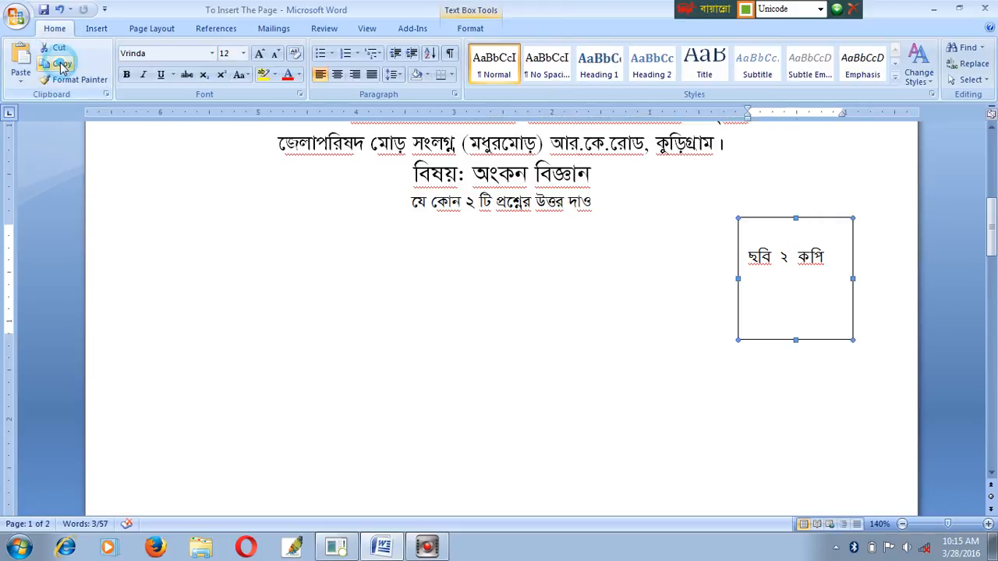
pyautogui.click(460, 271)
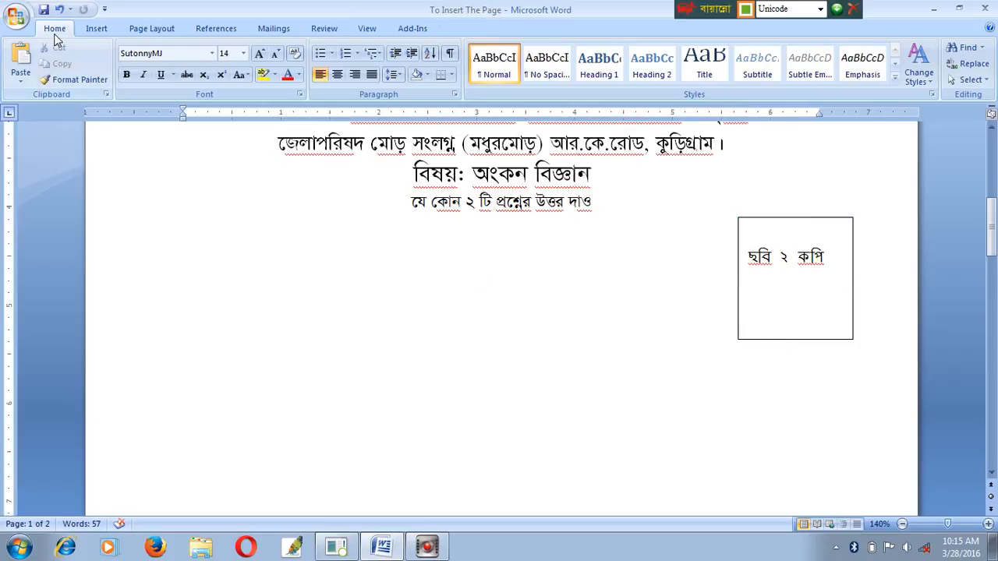